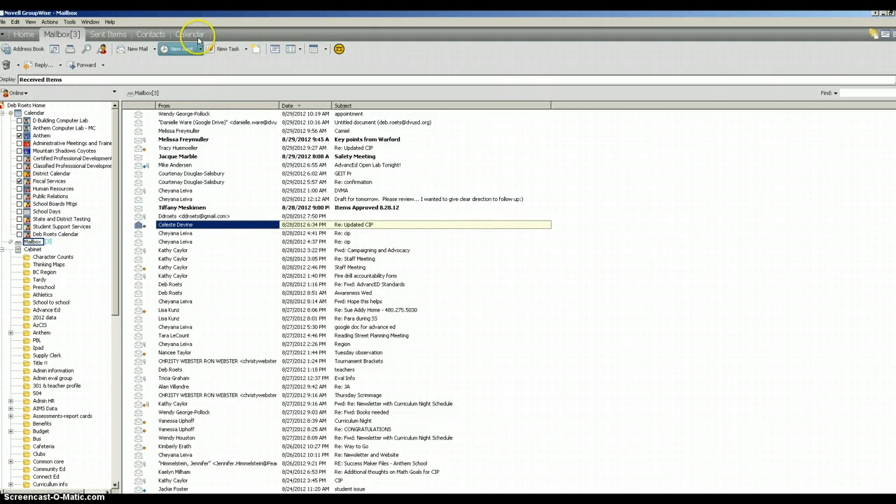
Open the main calendar and toggle the Anthem shared calendar off and on again to compare its entries.
left_click(197, 40)
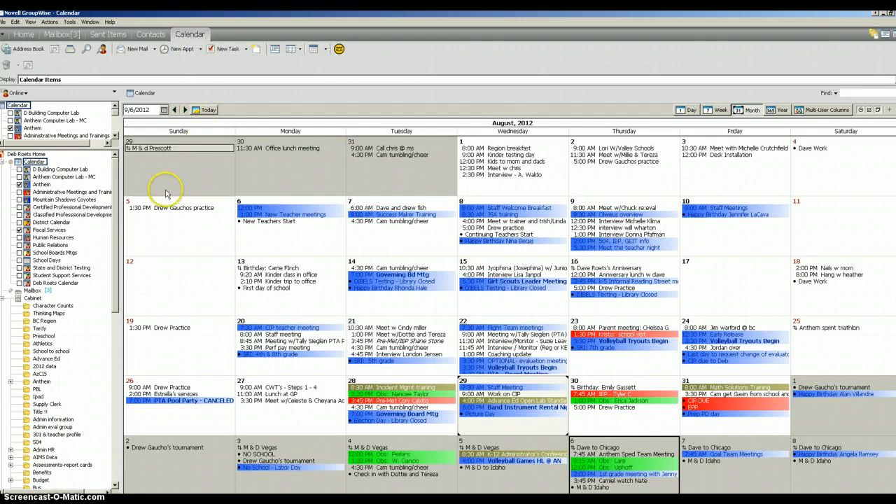
left_click(46, 164)
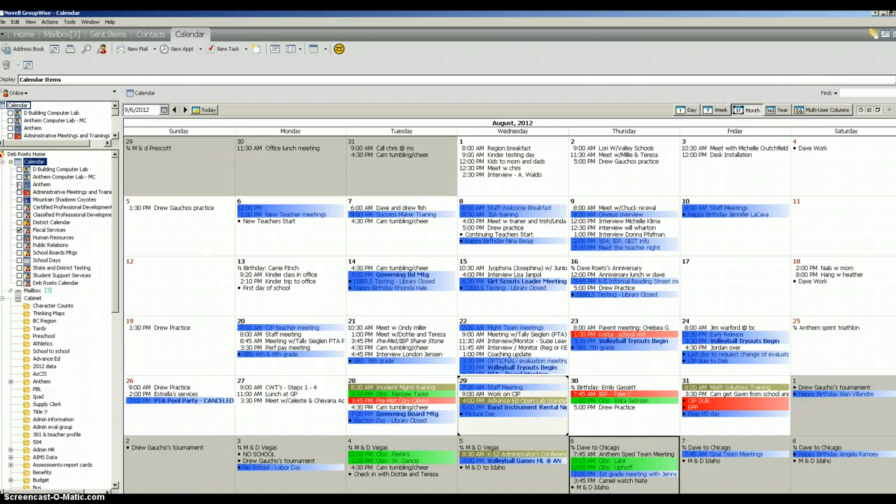
left_click(19, 184)
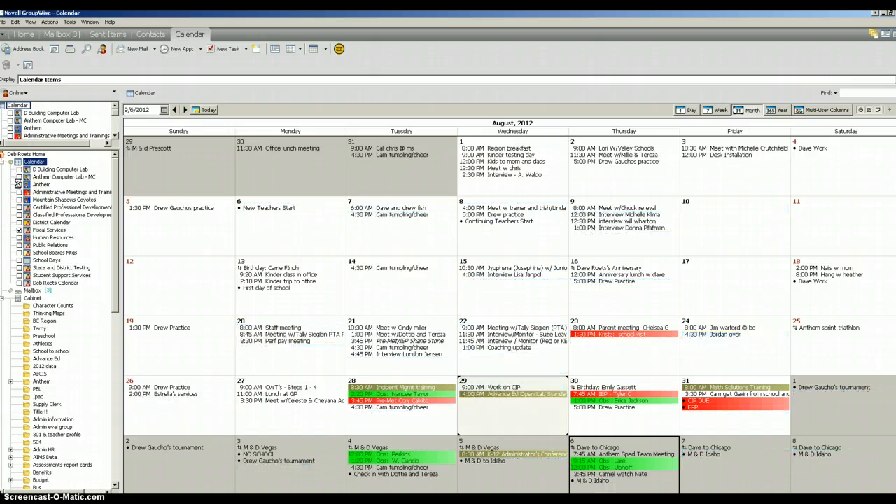
left_click(19, 184)
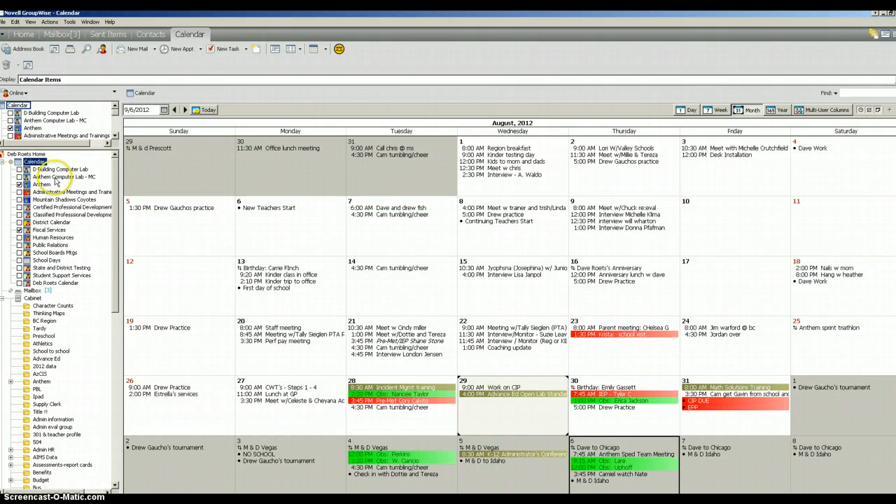
Display the Anthem Computer Lab - MC calendar on its own instead of the combined calendar.
left_click(63, 178)
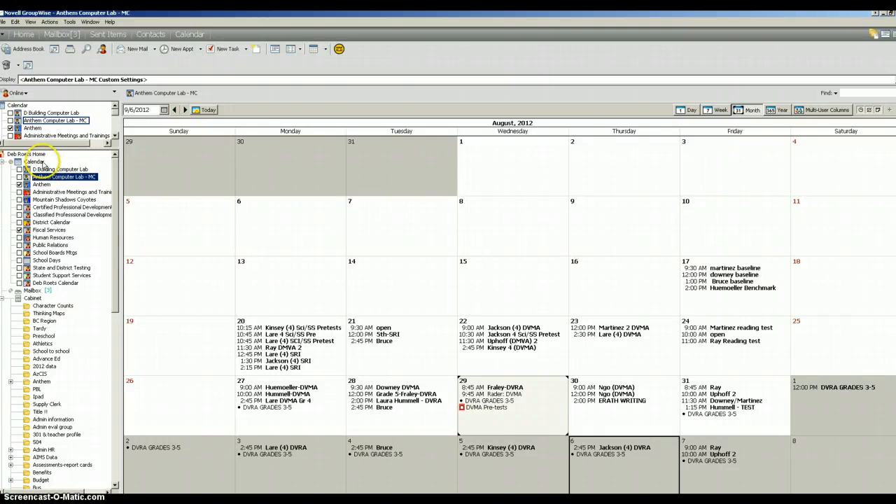
left_click(34, 162)
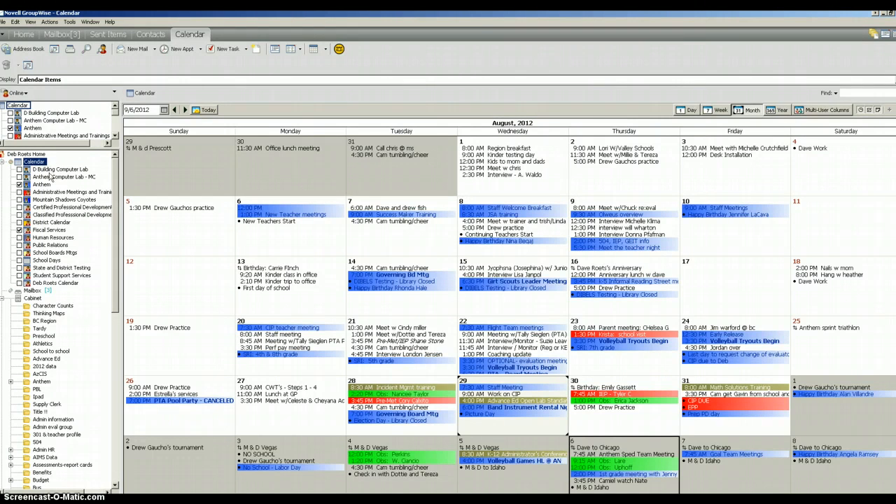
left_click(52, 179)
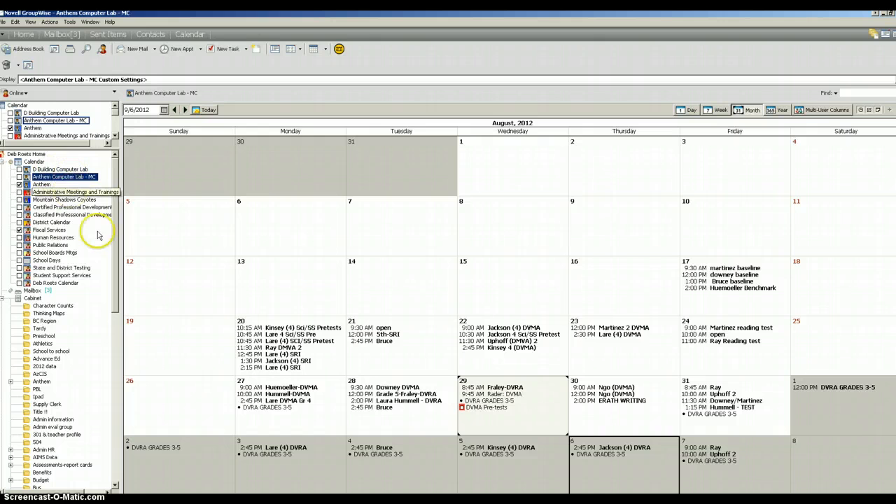
left_click(251, 361)
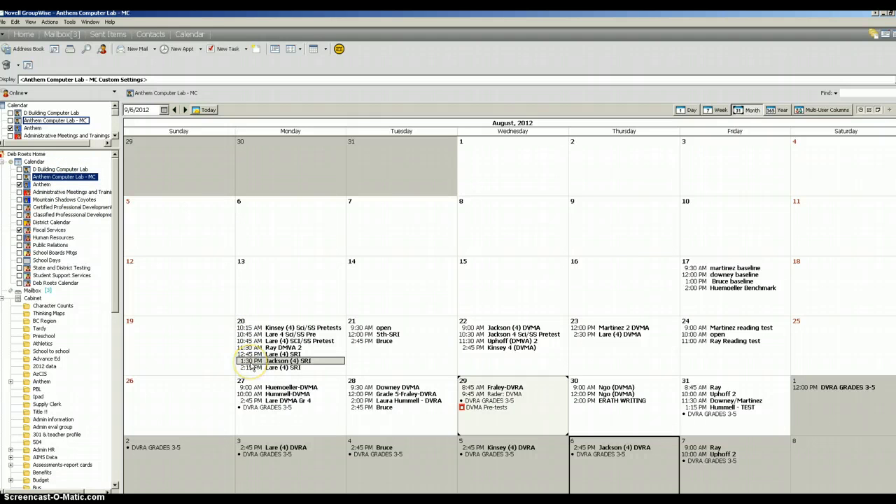
left_click(583, 163)
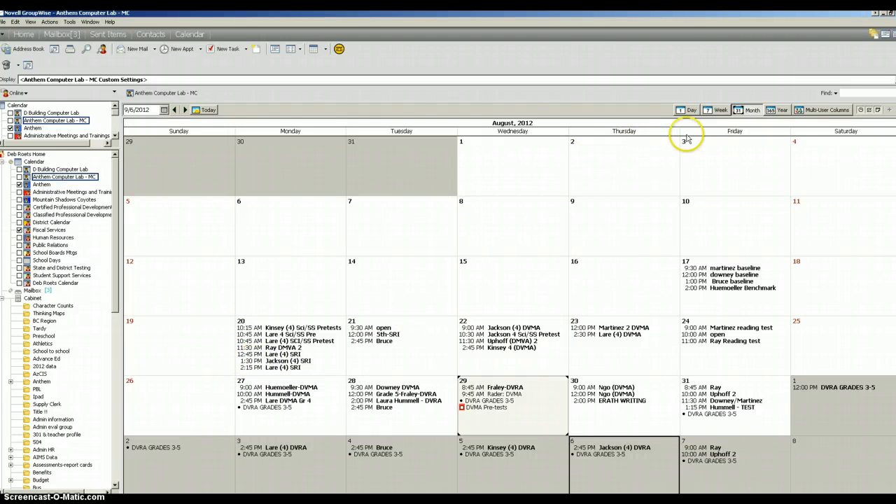
View the computer lab calendar by week and by day, and return to the month view.
left_click(718, 113)
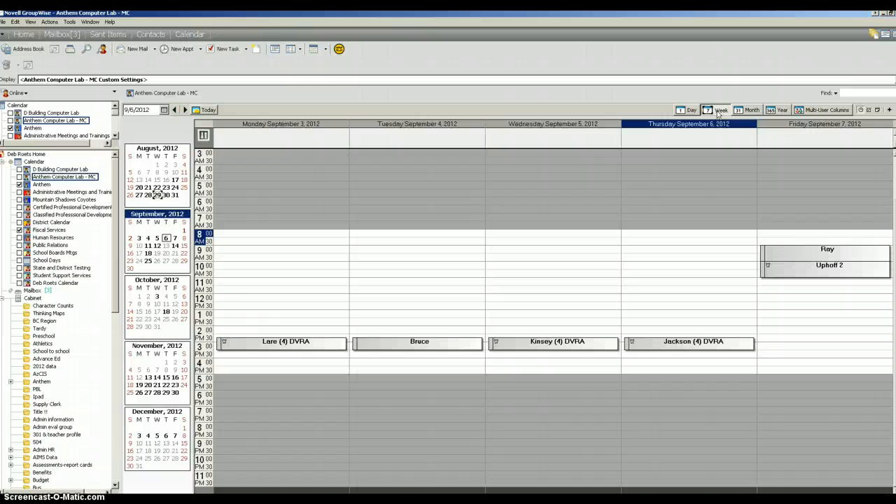
left_click(710, 195)
left_click(710, 194)
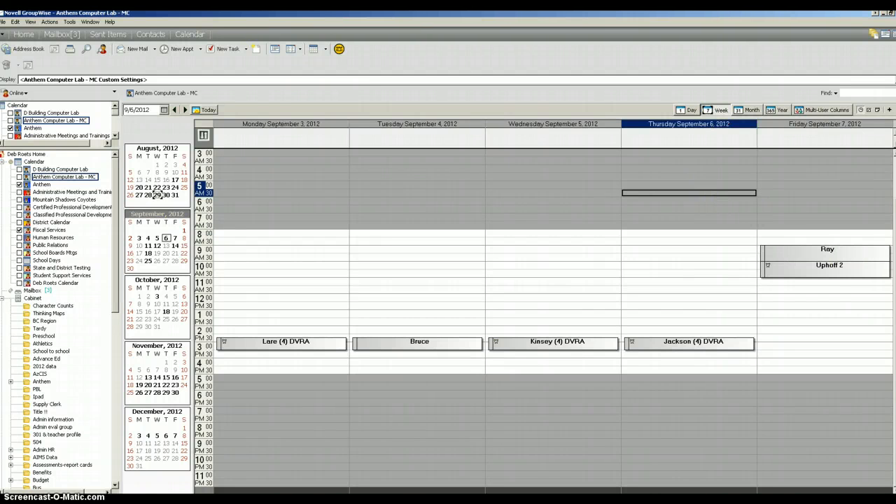
mouse_move(894, 278)
left_mouse_down()
mouse_move(893, 218)
mouse_move(894, 278)
mouse_move(894, 266)
left_mouse_up()
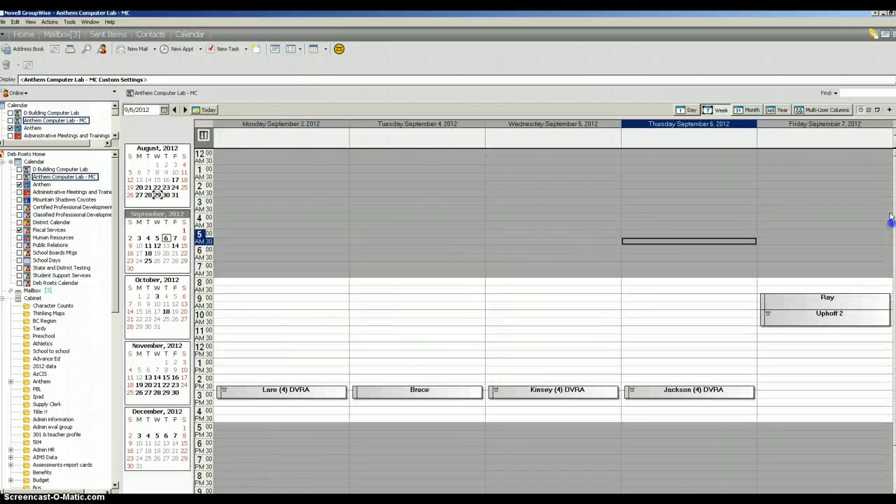
left_click(687, 110)
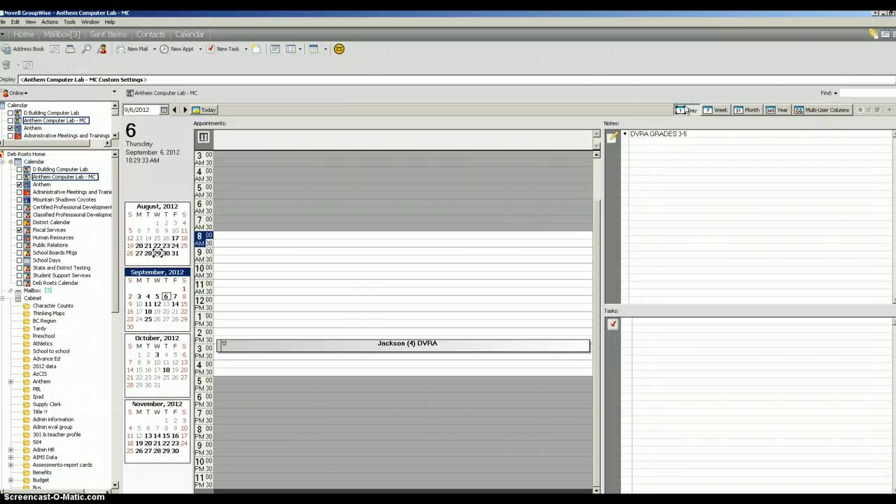
left_click(750, 111)
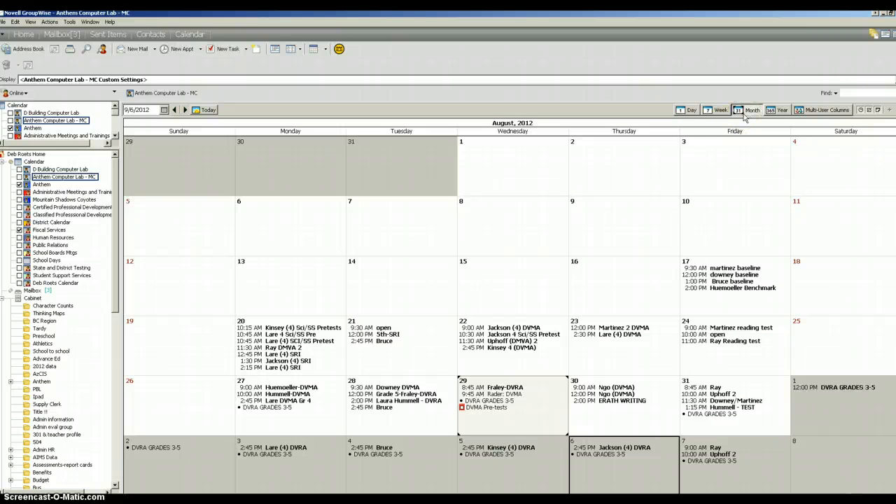
Examine the existing lab bookings in the month view, including those on August 17, August 22 and September 7.
left_click(679, 214)
left_click(692, 269)
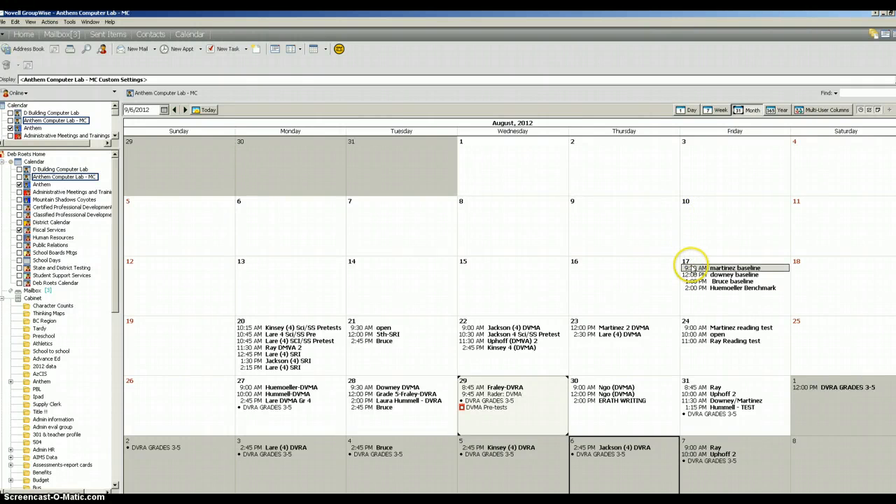
left_click(551, 348)
mouse_move(542, 349)
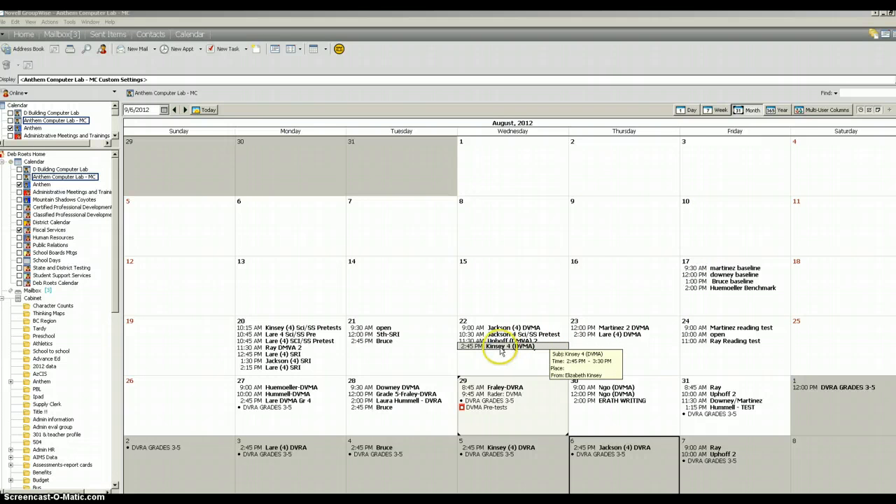
left_click(560, 342)
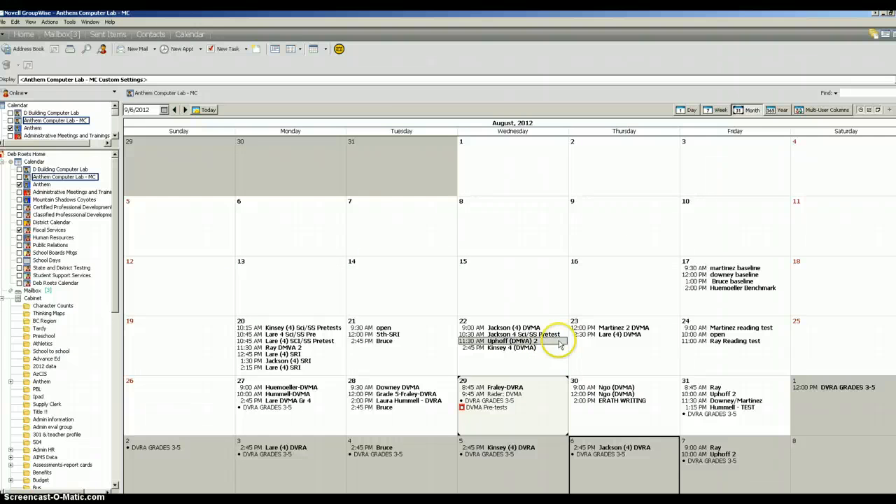
left_click(733, 269)
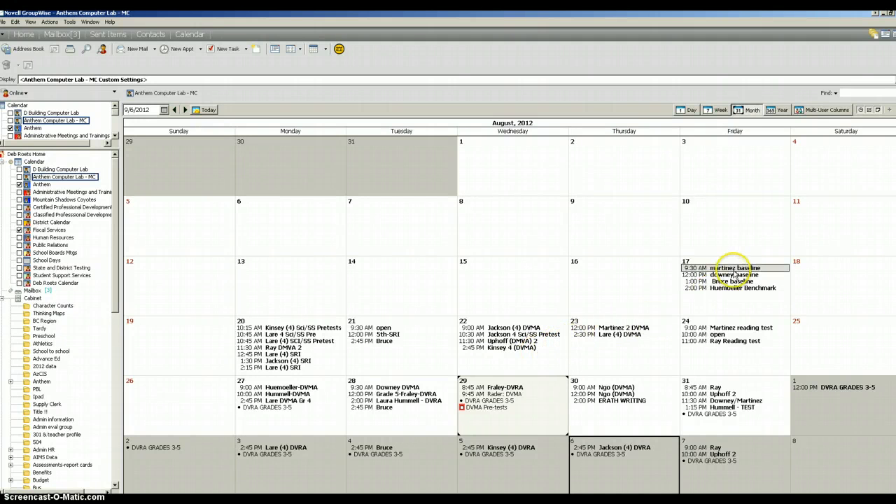
left_click(732, 275)
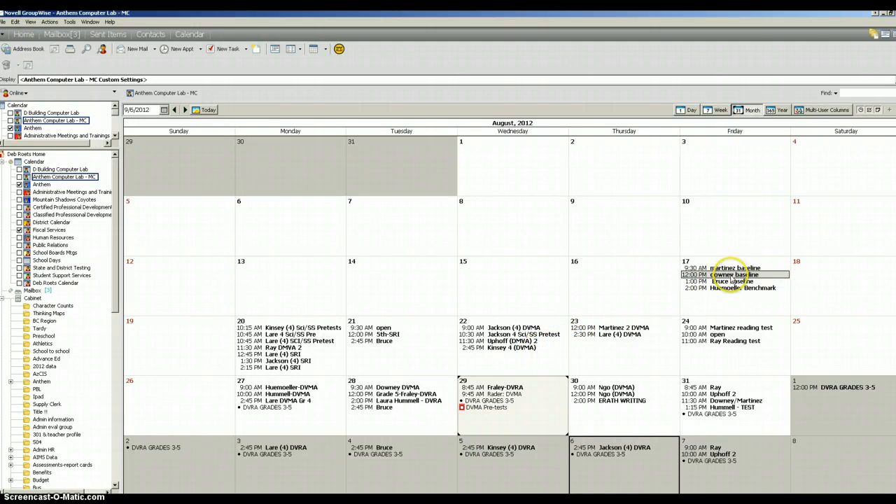
mouse_move(732, 282)
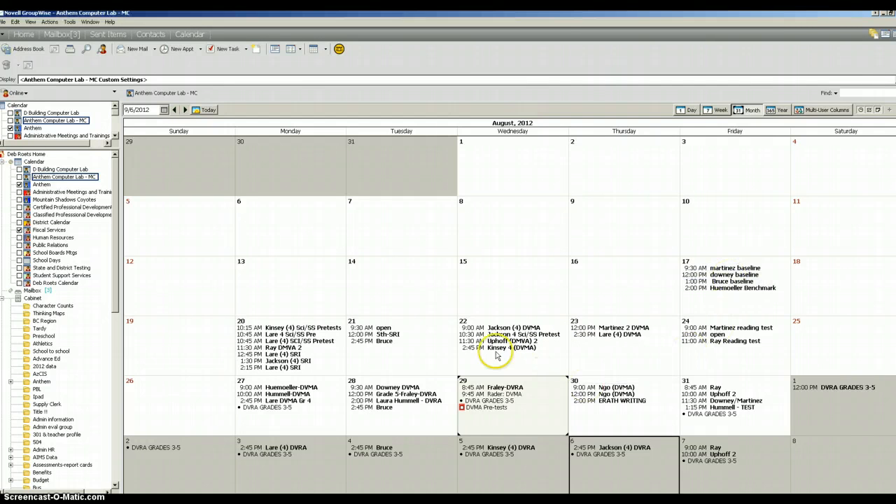
left_click(696, 449)
left_click(742, 456)
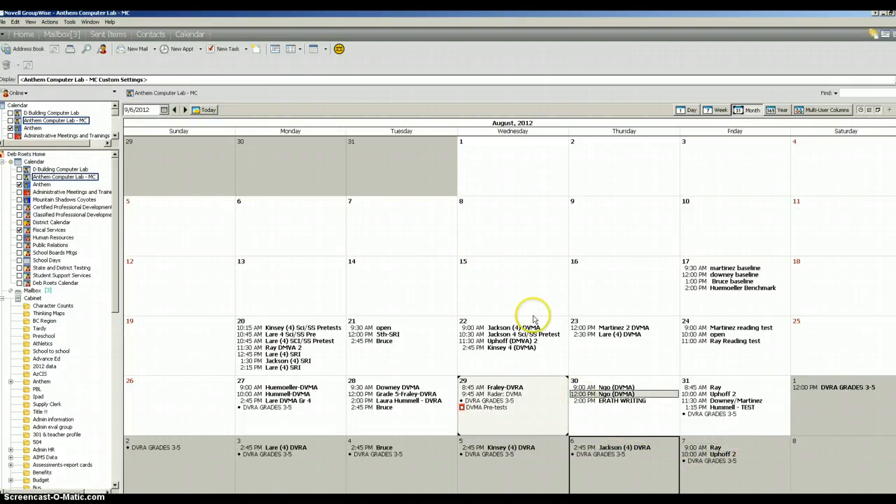
Browse the lab calendar ahead to November 2012 and go back to September 2012 to look for open days.
left_click(186, 111)
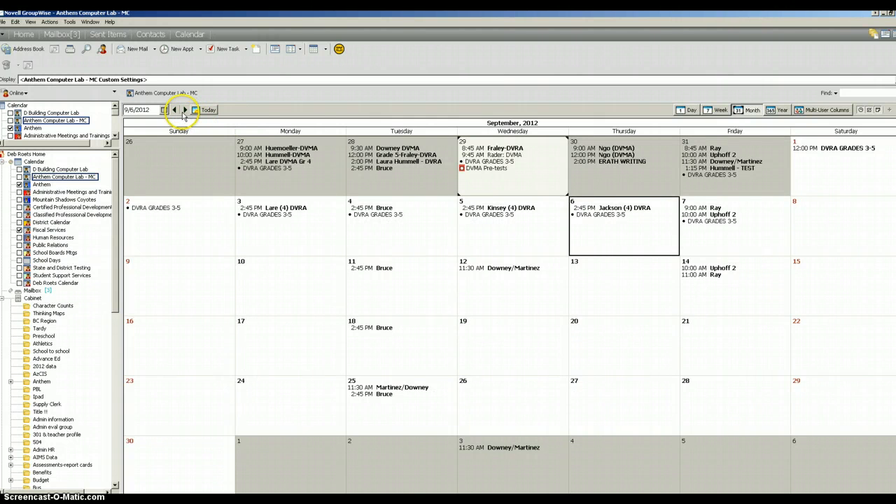
left_click(185, 110)
left_click(185, 110)
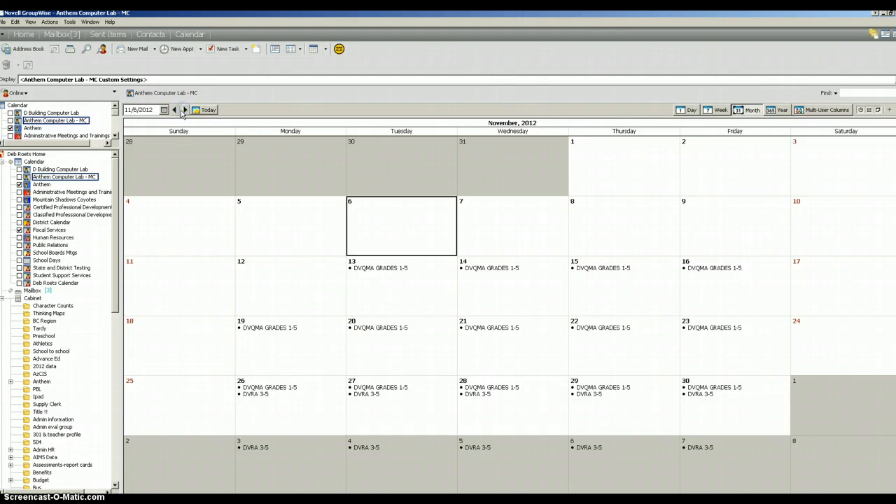
left_click(174, 110)
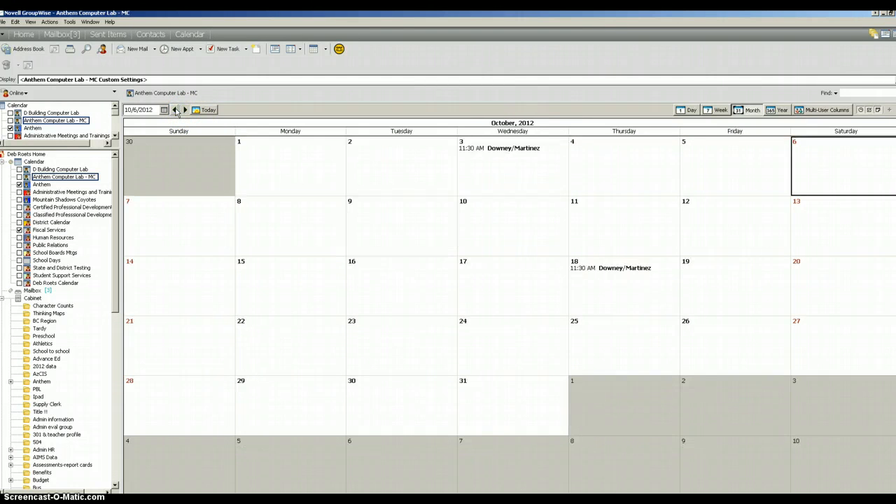
left_click(175, 110)
left_click(363, 266)
left_click(525, 352)
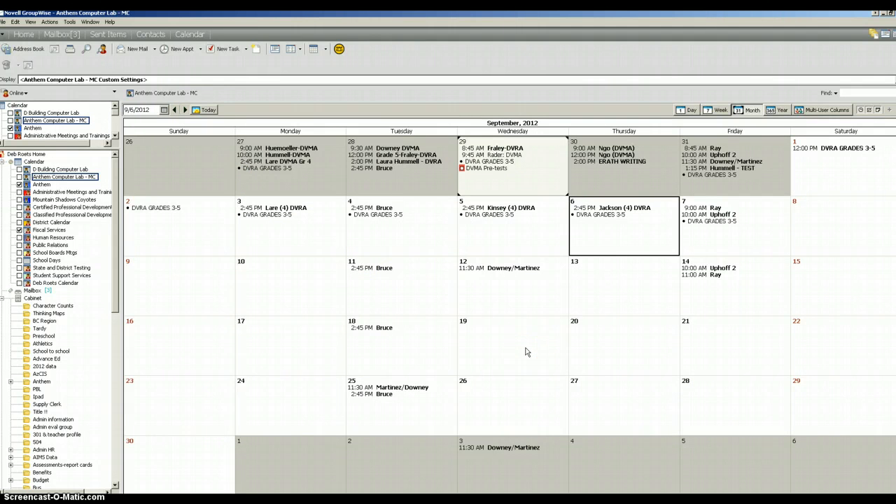
Create a posted appointment in the 10:00 AM slot on September 19, 2012, entering the teacher's surname as the subject.
double_click(527, 351)
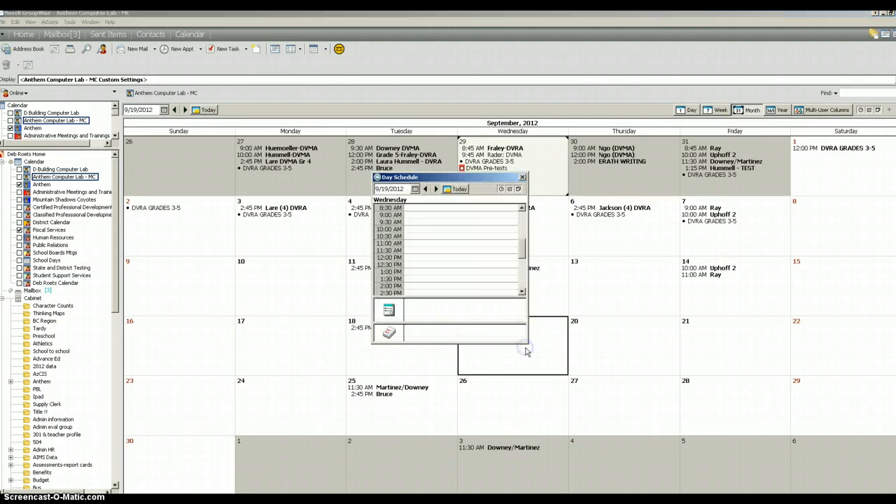
left_click(520, 319)
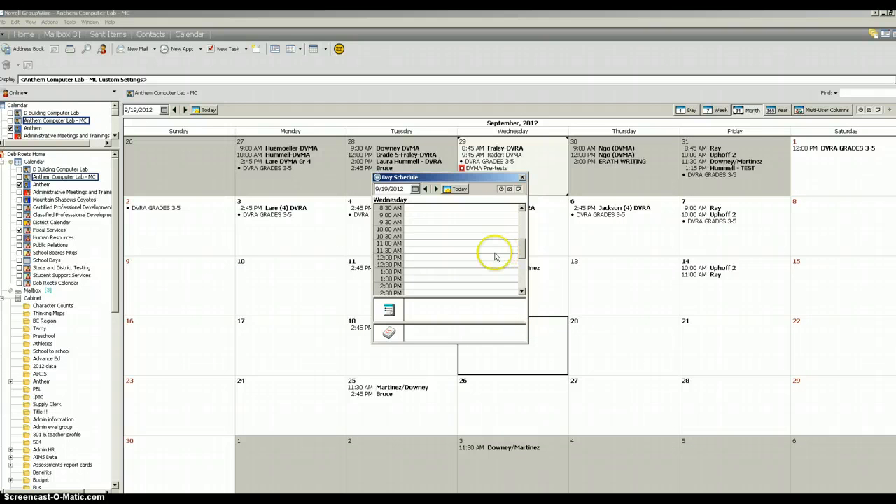
double_click(412, 230)
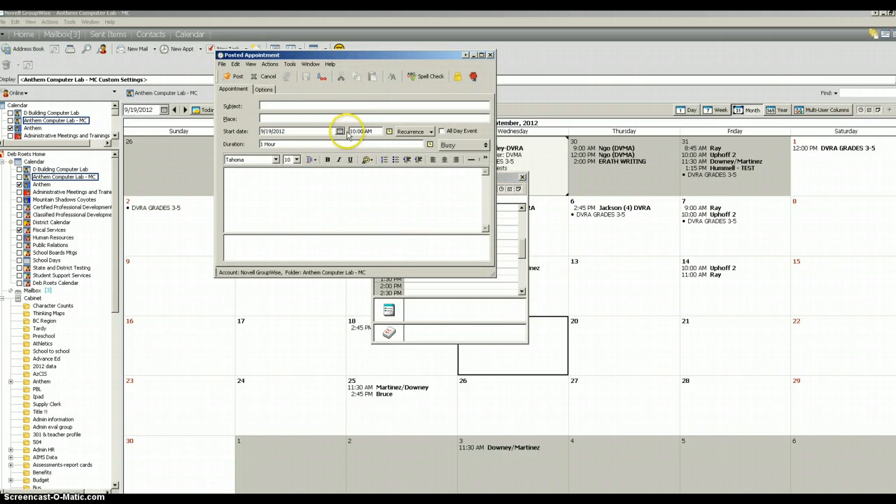
type("Roets")
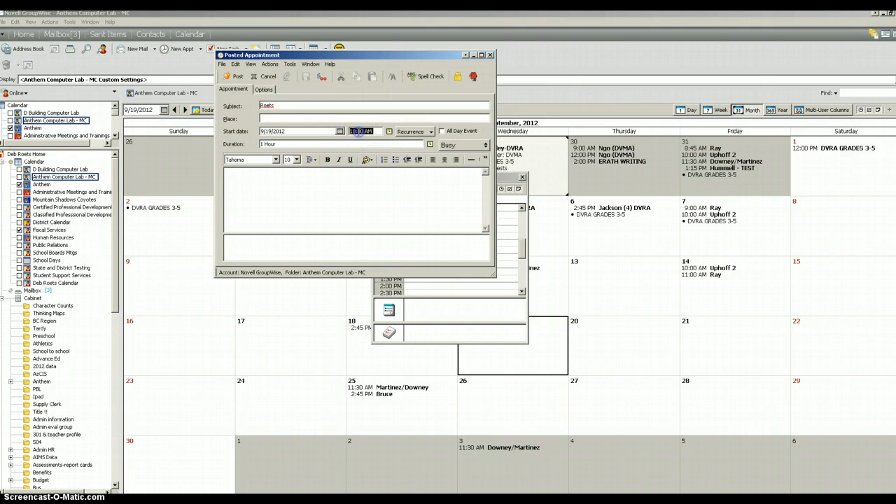
Set the appointment's start time to 10:15 AM and its duration to 45 minutes, and post it.
left_click(360, 132)
type("15")
left_click(247, 145)
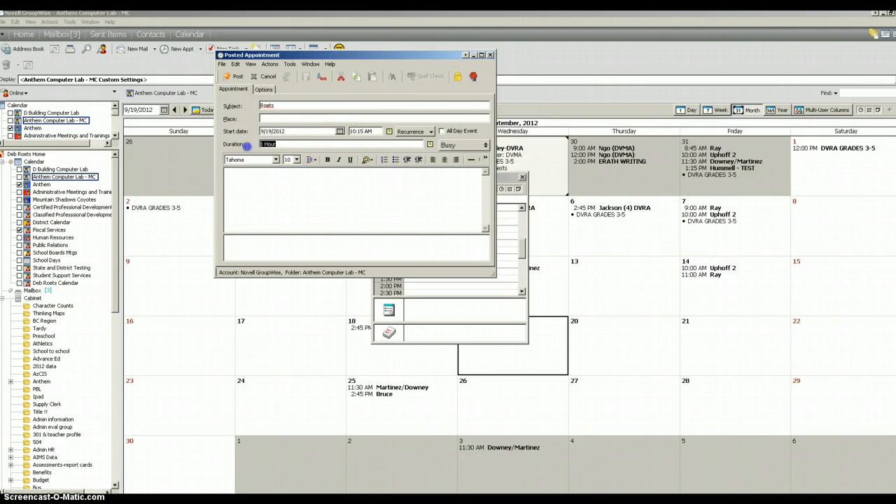
type("45 min")
left_click(268, 180)
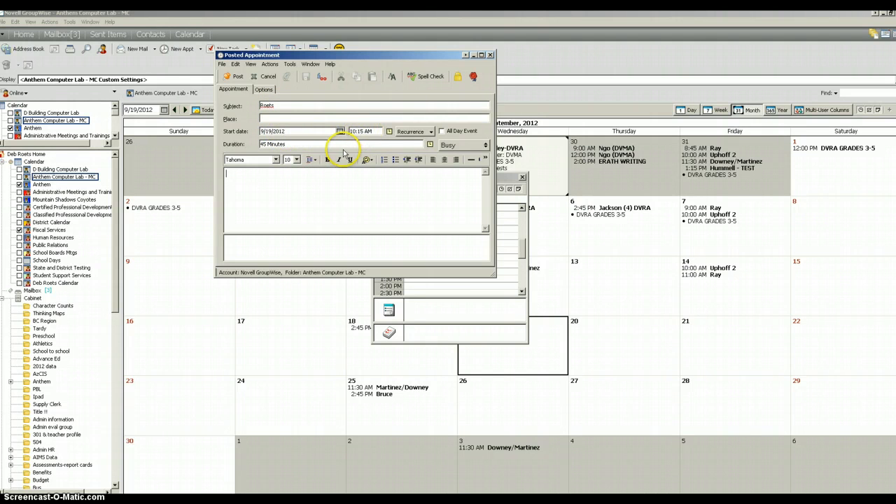
left_click(237, 77)
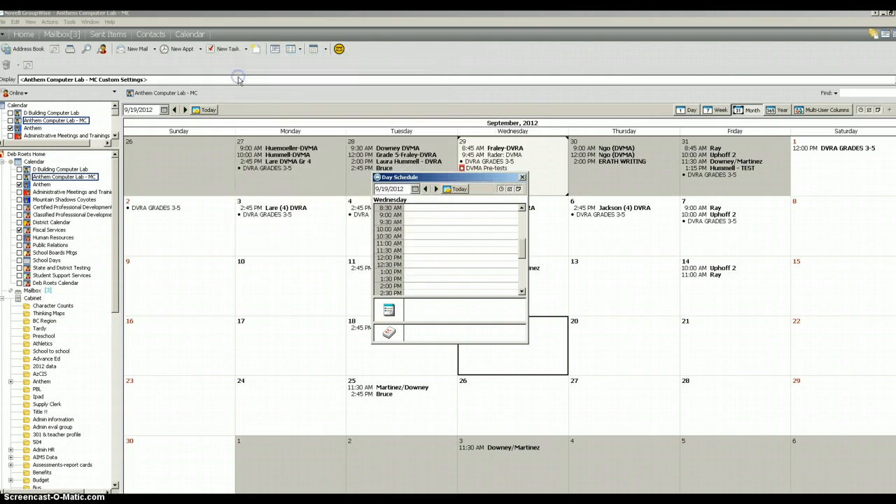
Close the day schedule and check the new booking on September 19 in the month view.
left_click(522, 178)
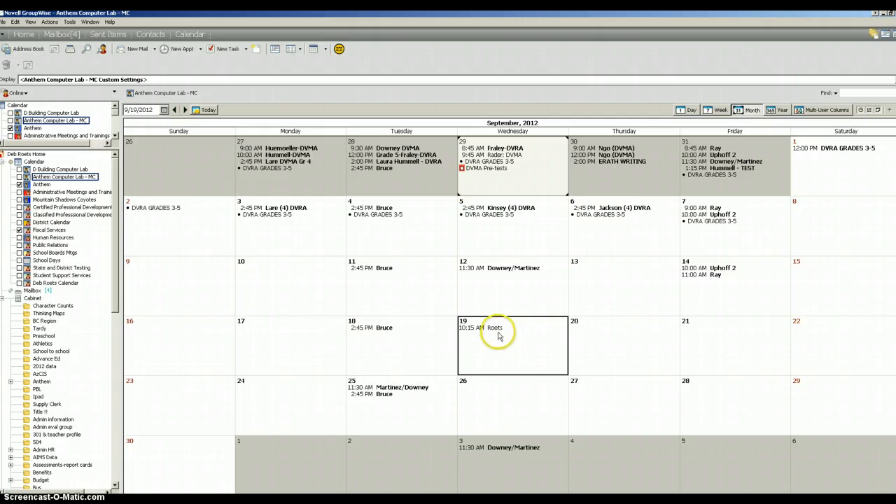
left_click(496, 331)
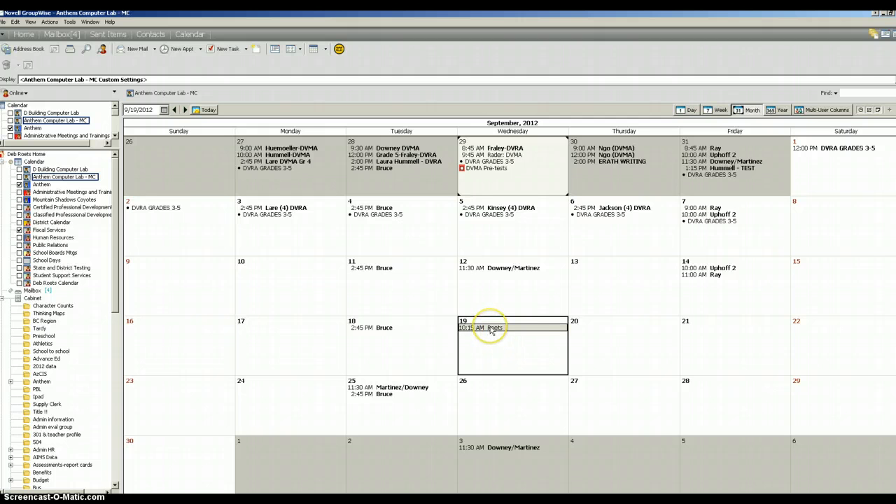
left_click(483, 336)
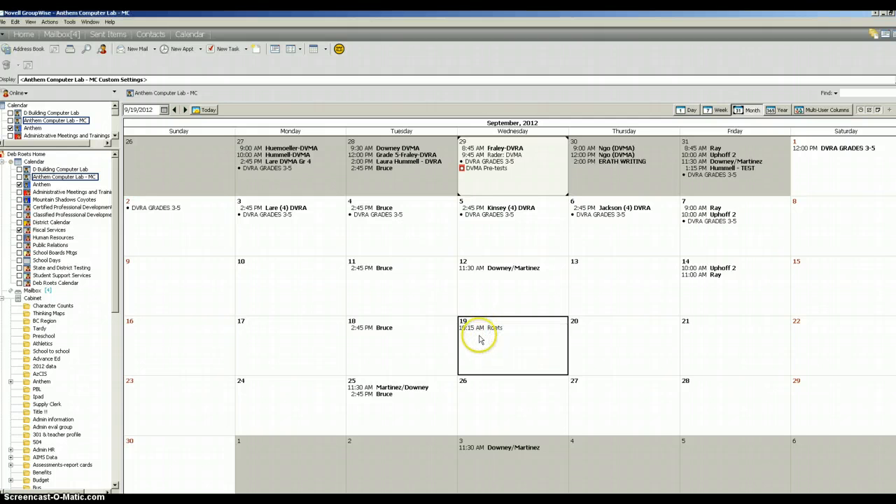
Append ": DVSci" to the subject of the September 19 booking, set its duration to 1 hour, and post the changes.
left_click(480, 329)
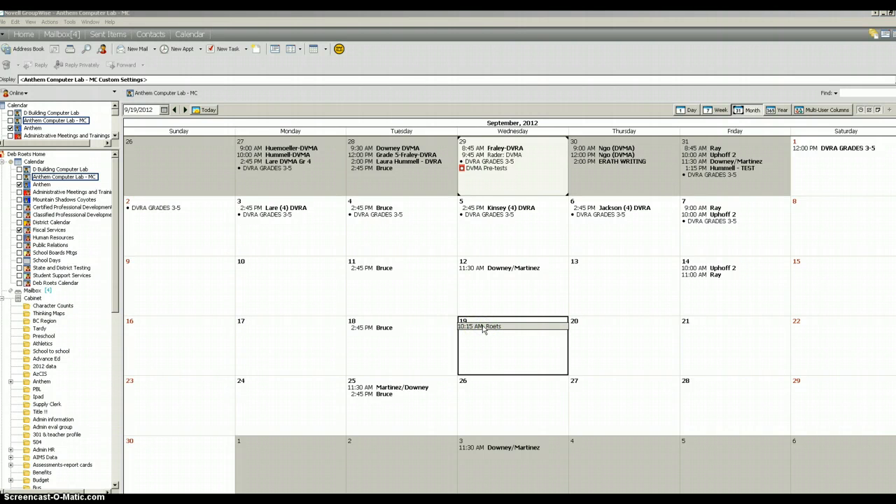
double_click(483, 328)
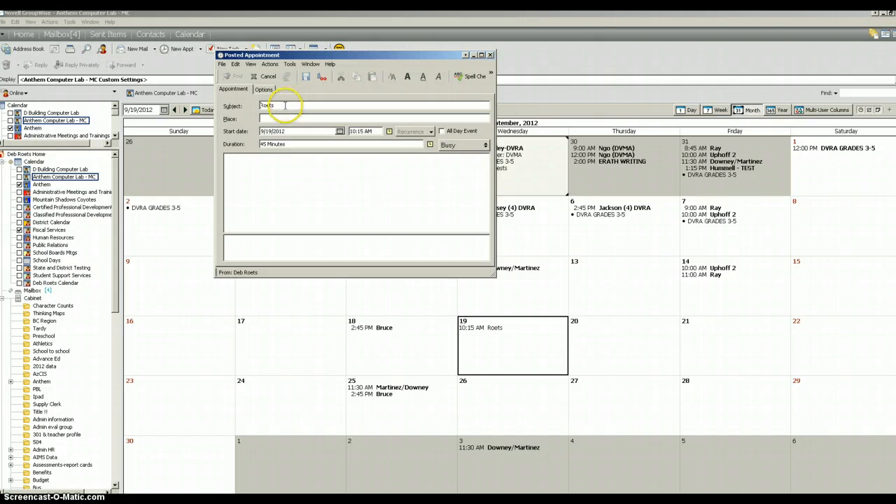
type(": DVSci")
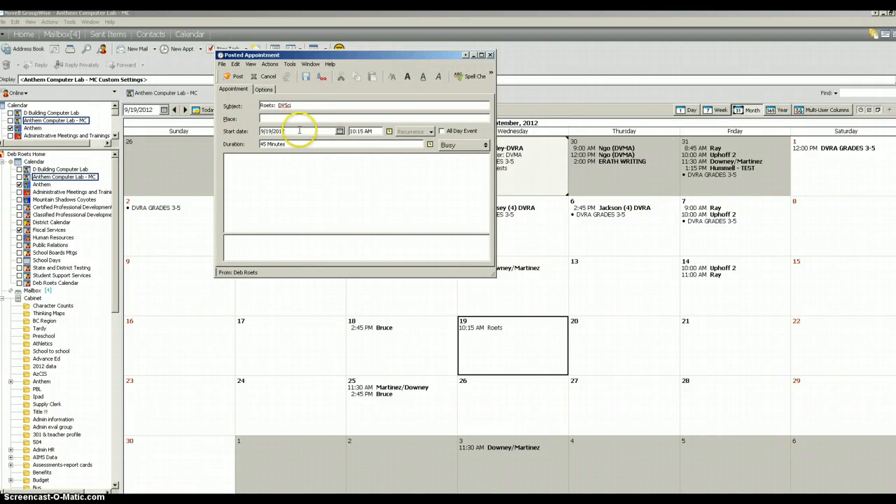
left_click_drag(288, 145, 228, 145)
type("1 h")
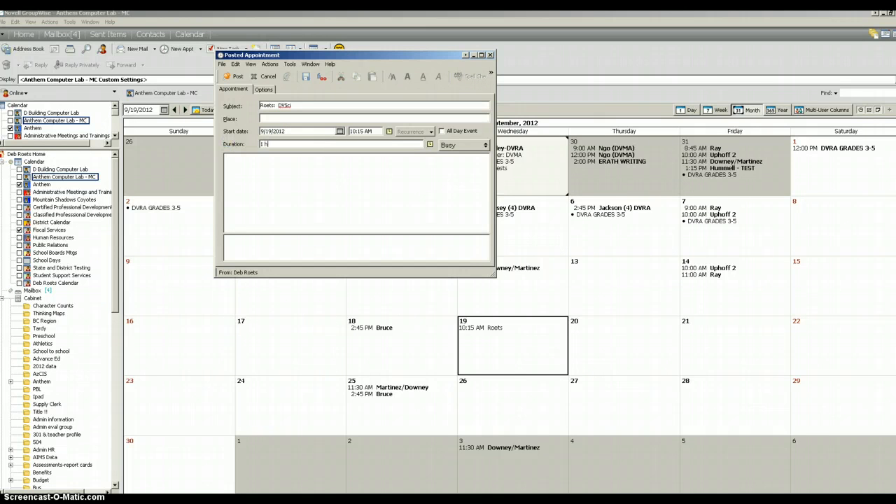
type("our")
left_click(270, 196)
left_click(238, 76)
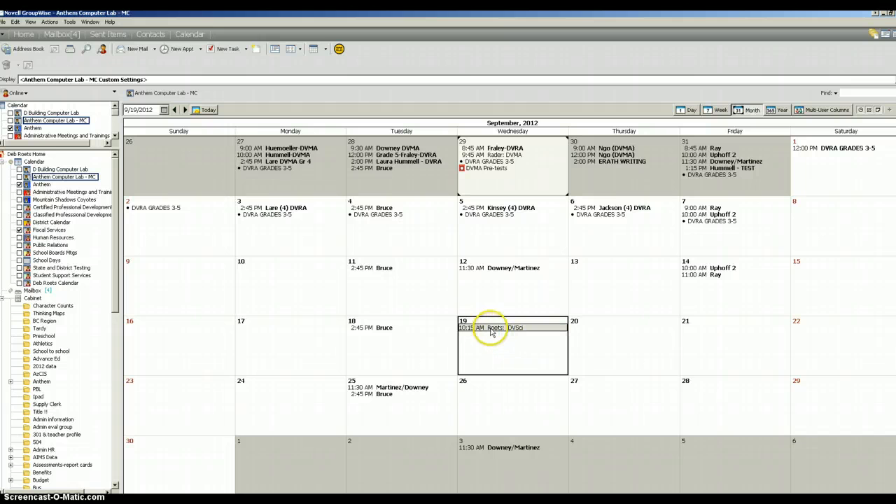
Delete the 10:15 AM booking on September 19 from the lab calendar.
mouse_move(494, 332)
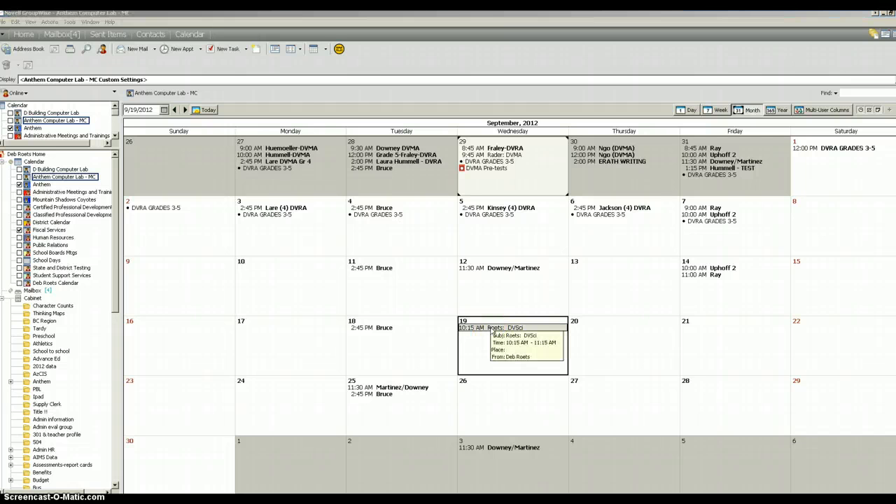
right_click(493, 332)
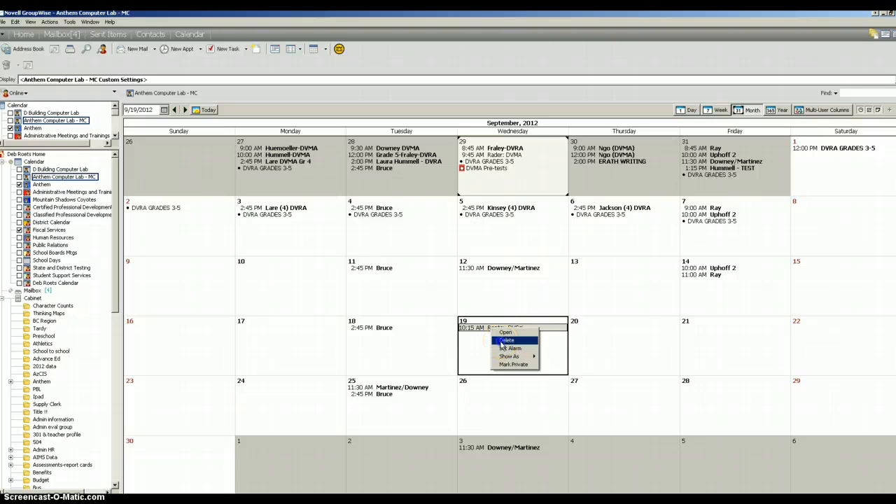
left_click(502, 342)
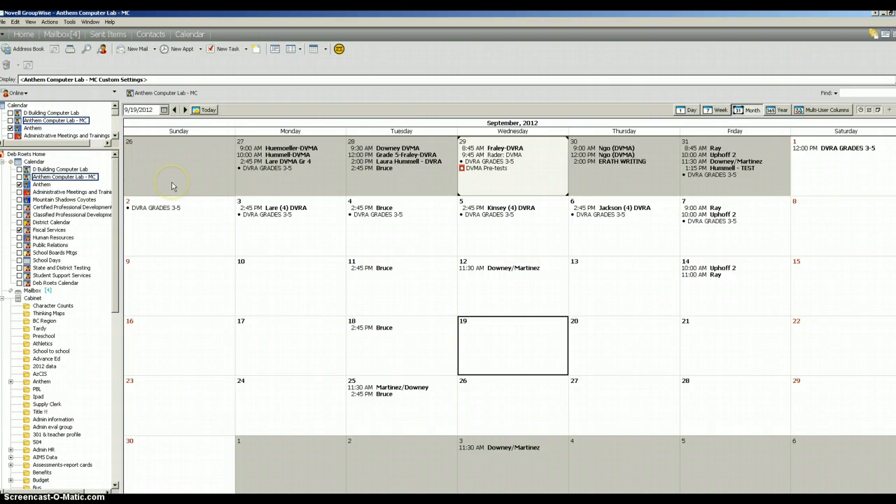
Post an all-day appointment on September 19, 2012, with the teacher's surname as the subject, and close the day schedule.
double_click(491, 343)
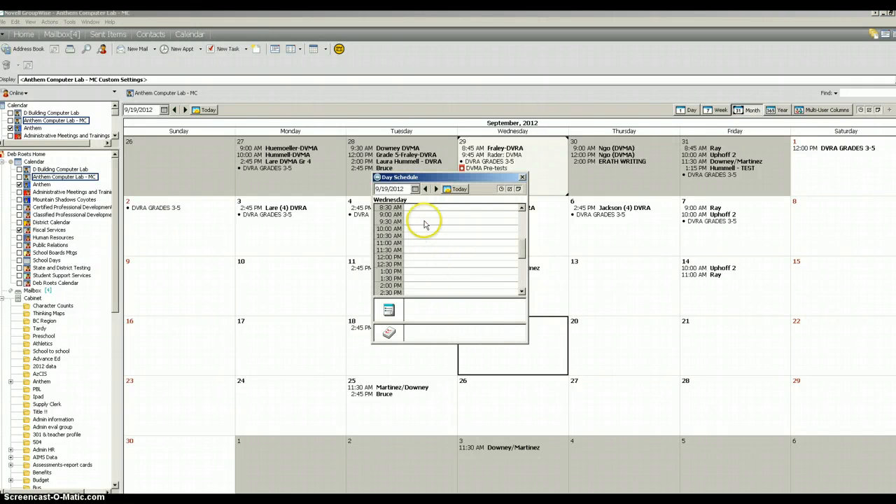
double_click(417, 219)
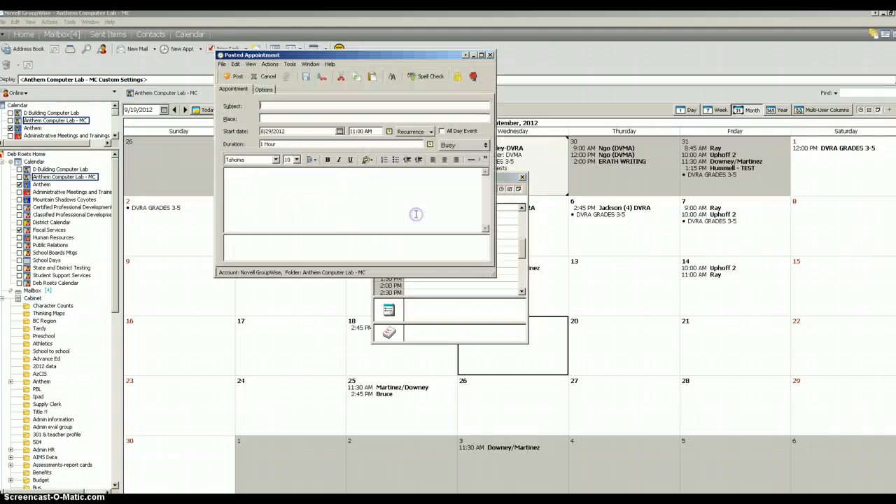
type("Roets")
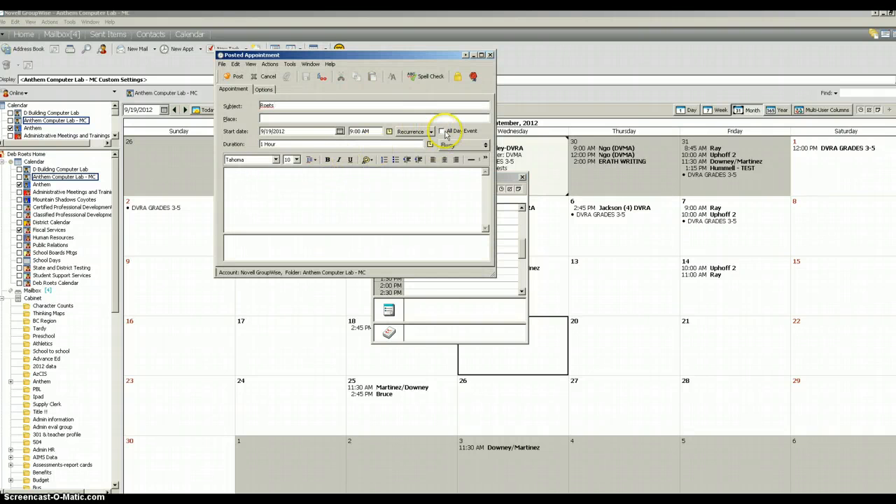
left_click(442, 131)
left_click(236, 79)
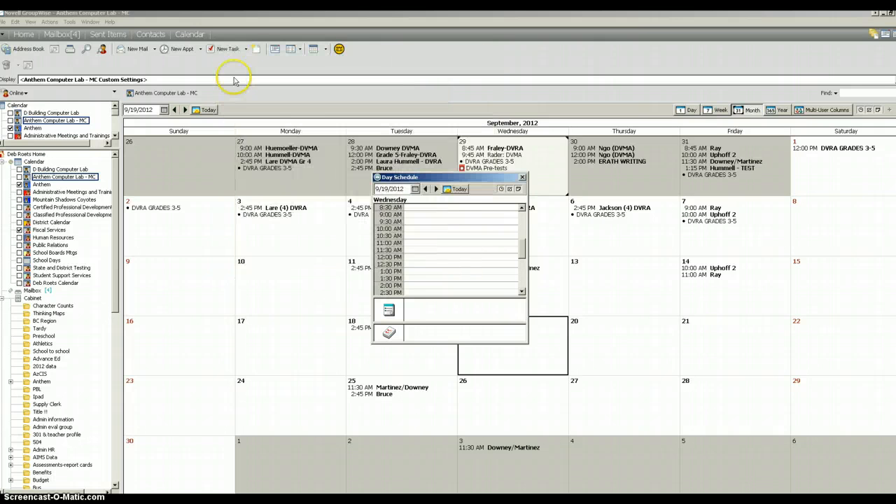
left_click(523, 178)
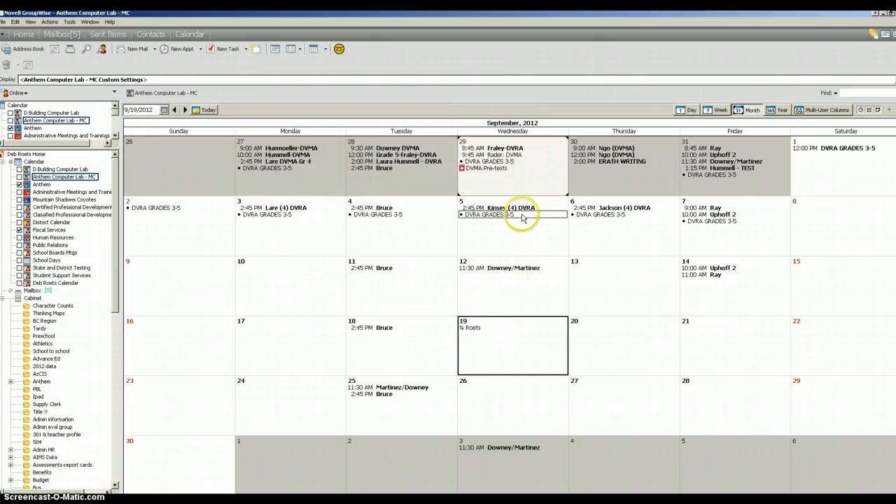
Check the details of the all-day booking on September 19 and delete it.
left_click(466, 329)
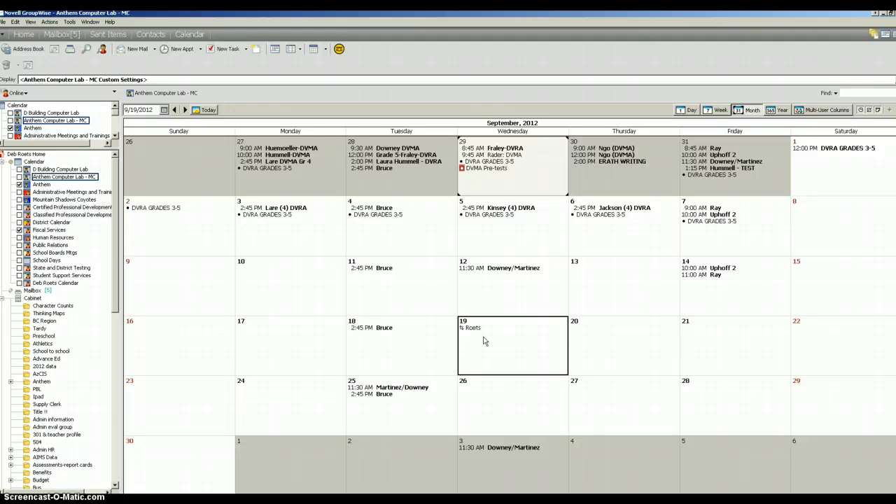
left_click(476, 328)
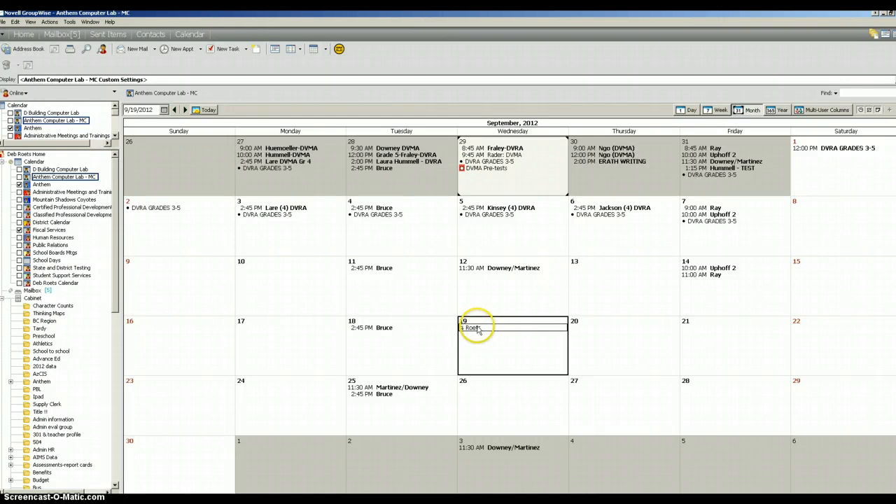
left_click(483, 347)
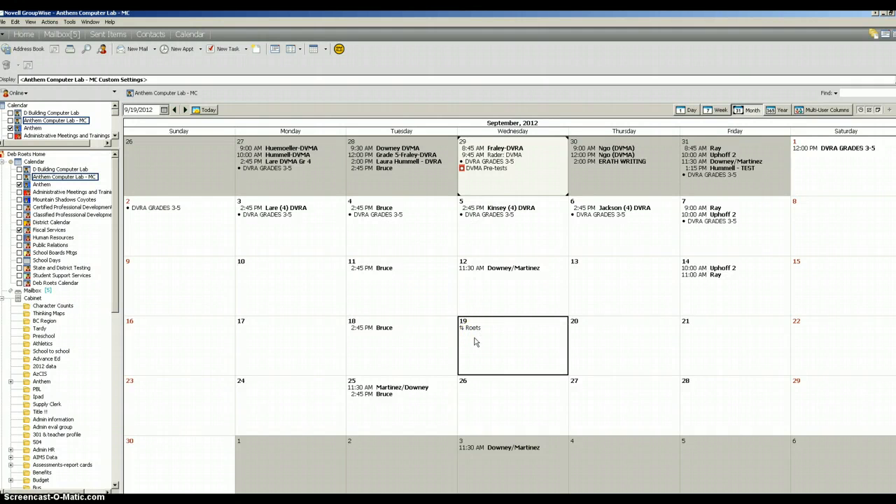
left_click(474, 330)
mouse_move(476, 330)
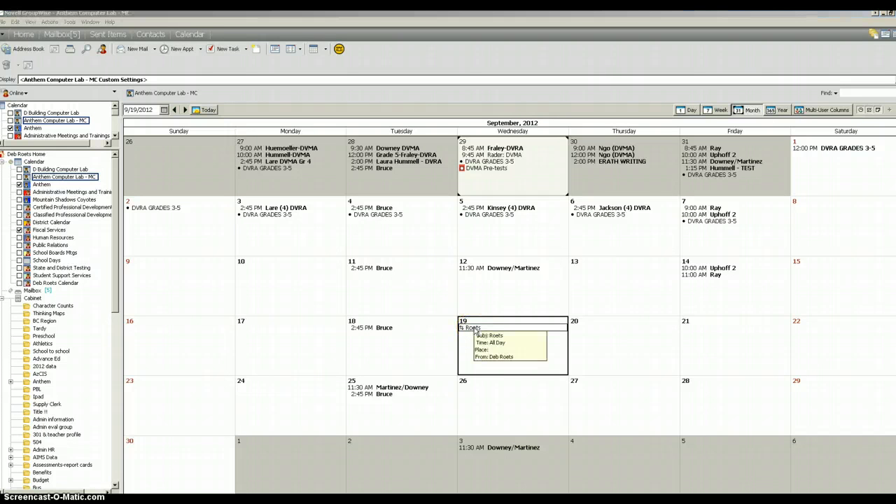
right_click(477, 329)
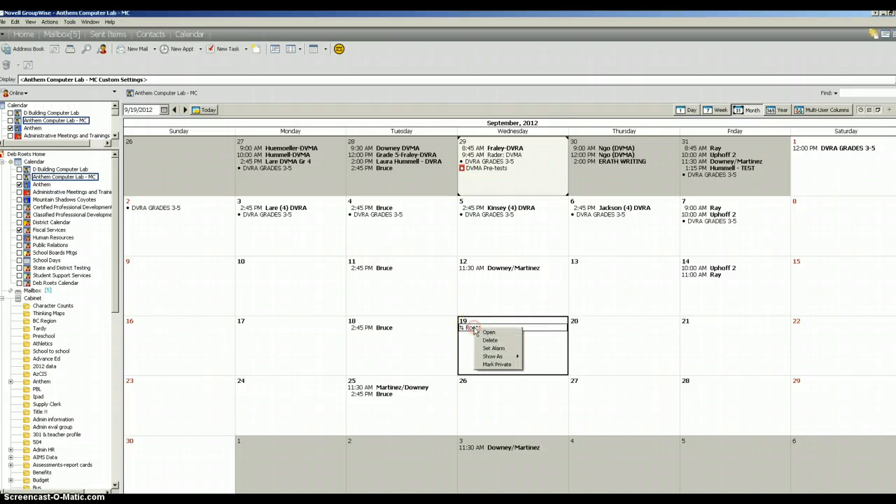
left_click(488, 341)
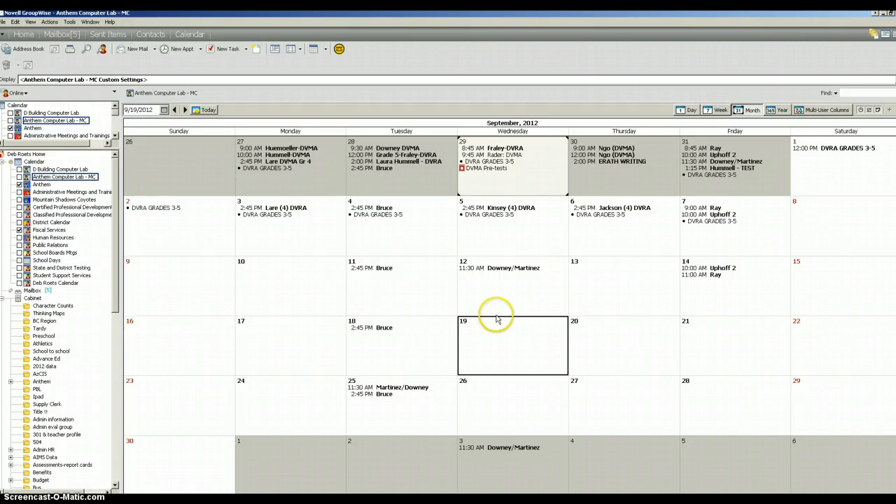
Show the D Building Computer Lab calendar and examine its early September 2012 testing window entries.
left_click_drag(477, 226, 425, 216)
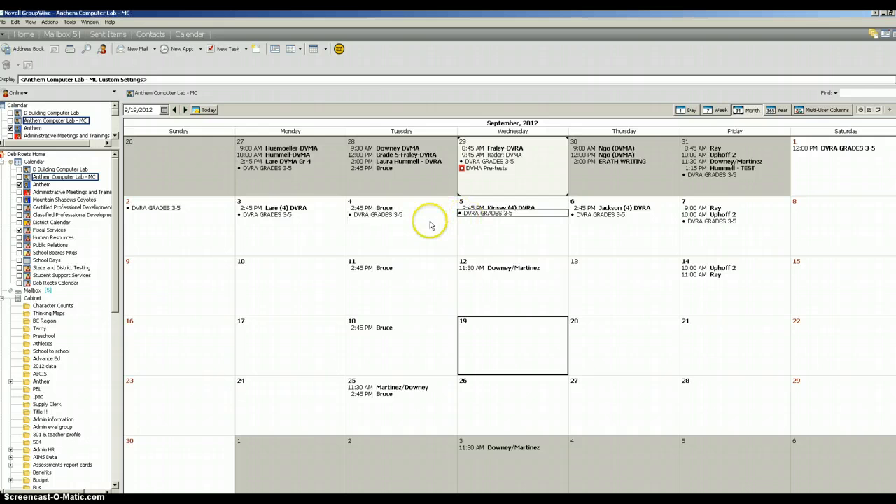
left_click(63, 168)
left_click(278, 207)
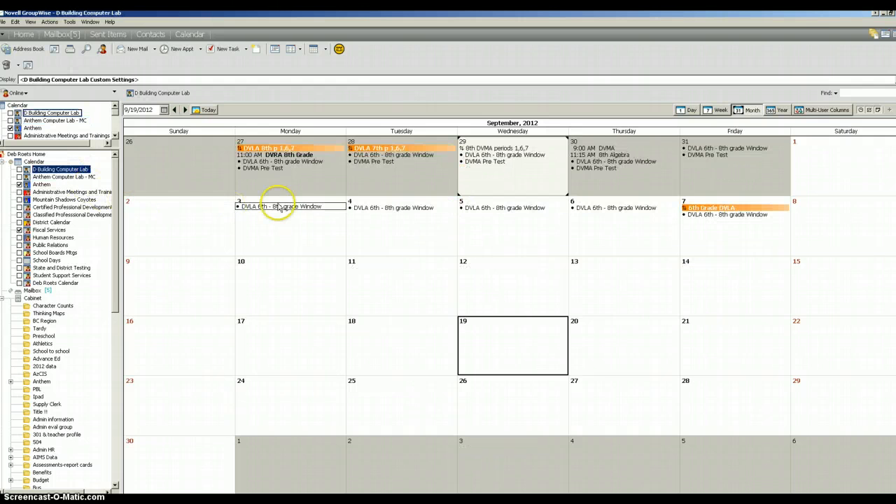
left_click(375, 210)
left_click(294, 208)
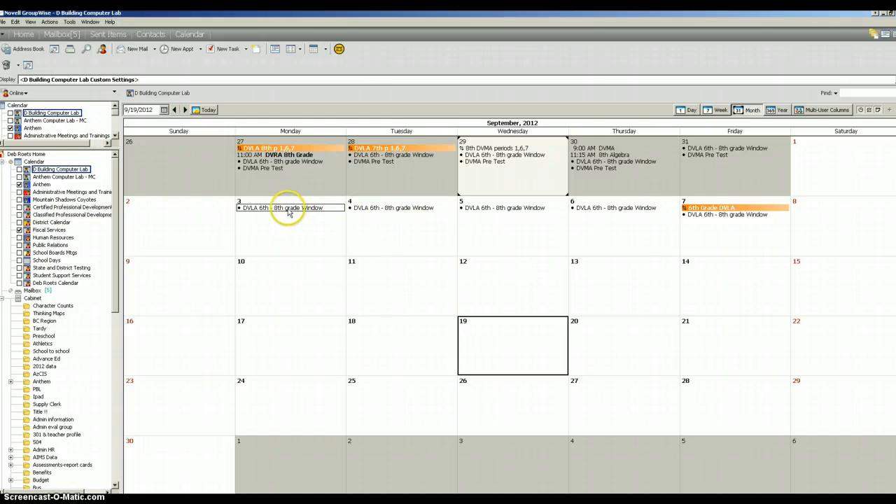
double_click(279, 211)
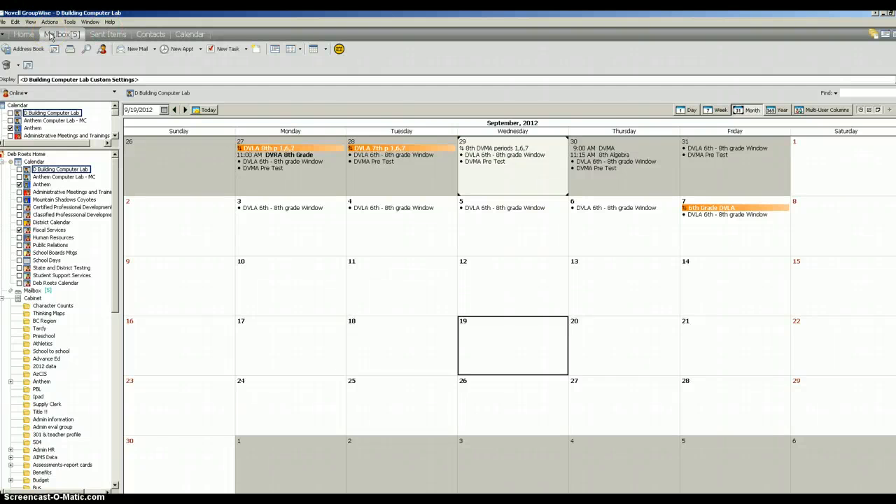
Visit the mailbox, return to the main calendar, and turn the Anthem calendar's events off and on again.
left_click(51, 35)
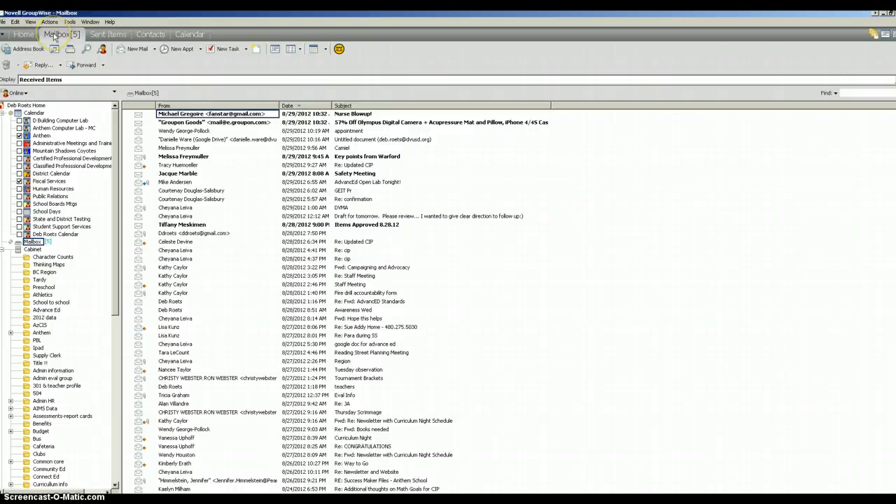
left_click(187, 35)
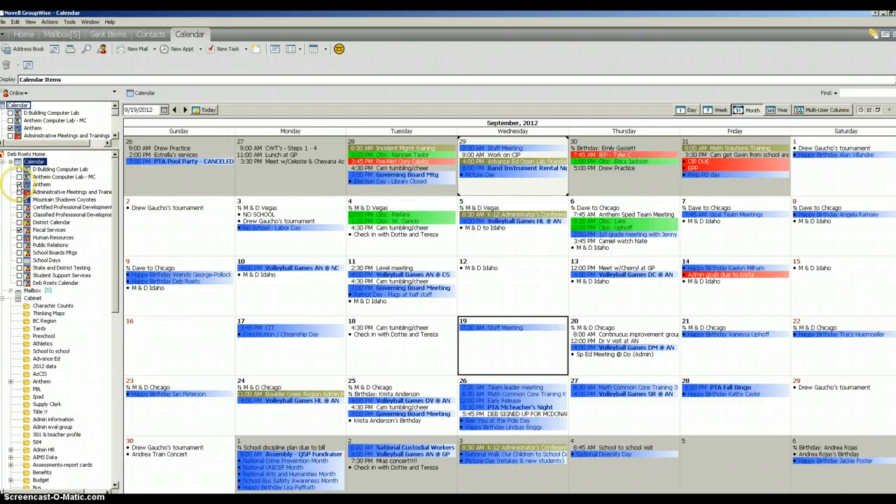
left_click(19, 186)
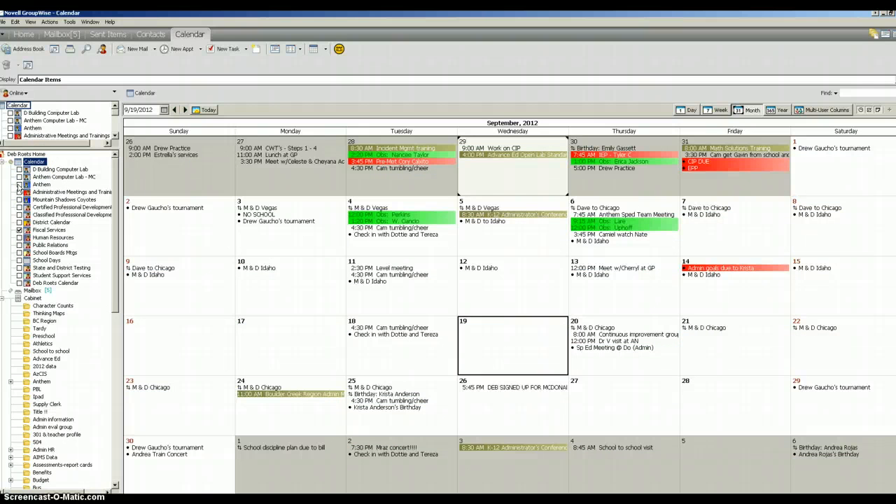
left_click(19, 185)
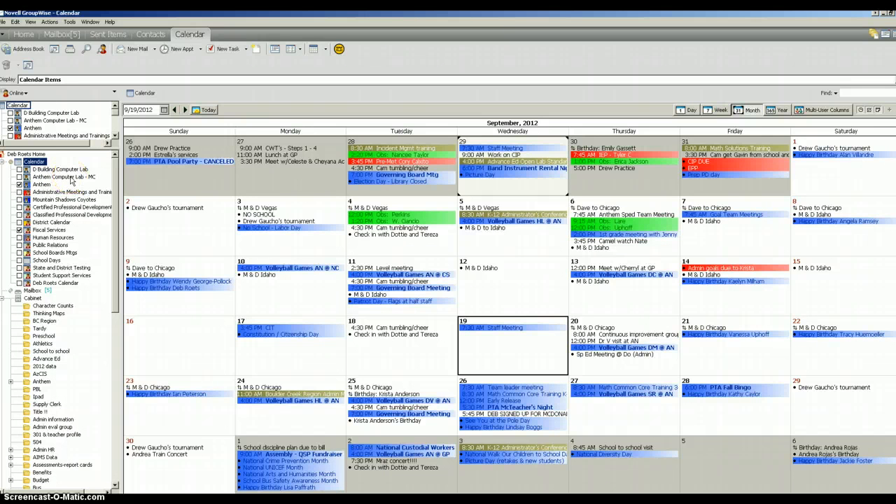
Open the Anthem Computer Lab - MC calendar from the calendar list.
left_click(71, 180)
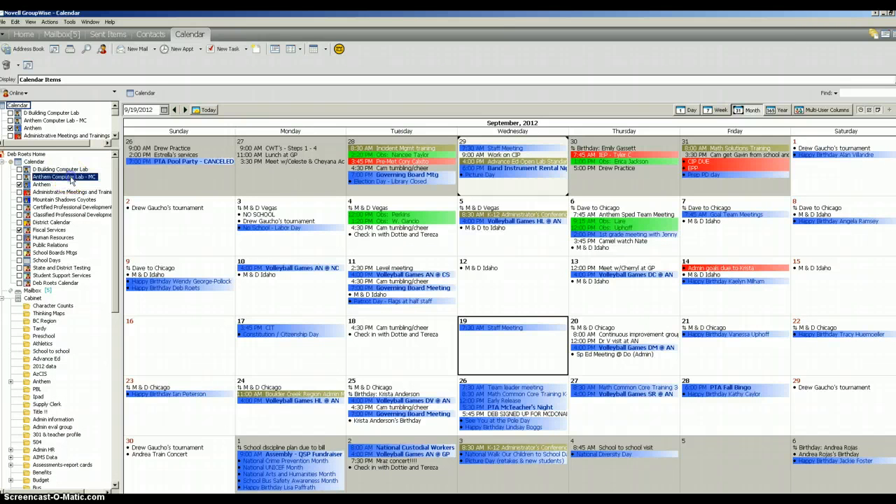